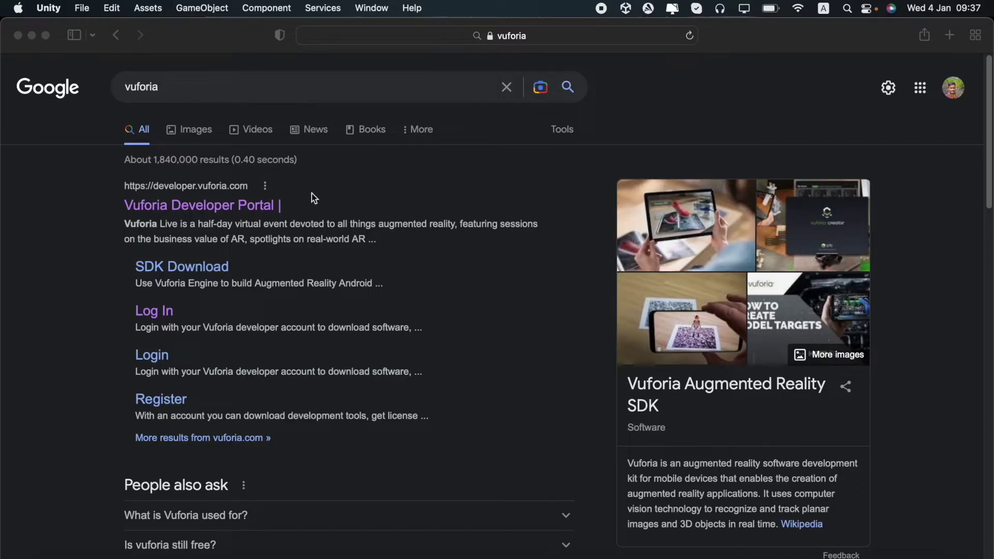
# Open the Vuforia Developer Portal's SDK downloads page.
pyautogui.click(203, 207)
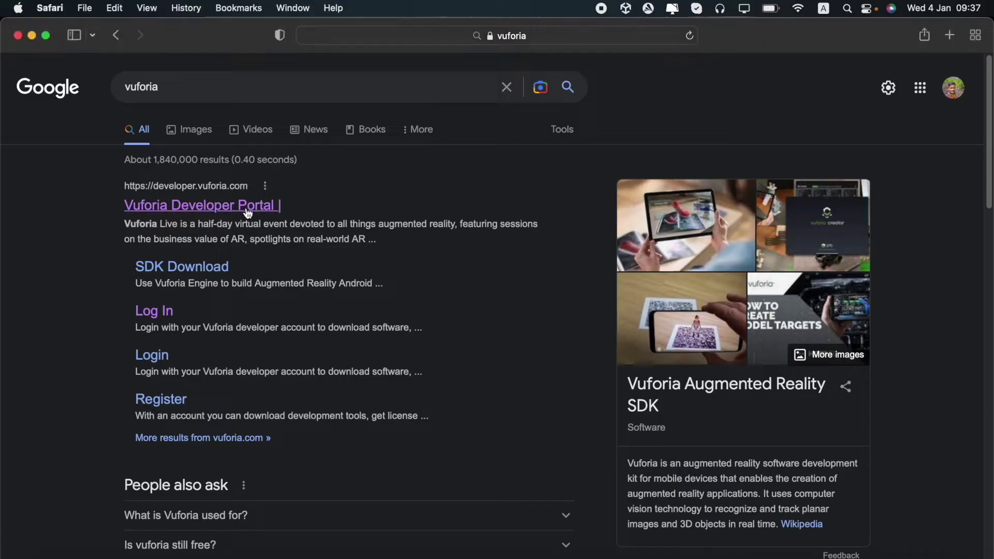
pyautogui.click(275, 210)
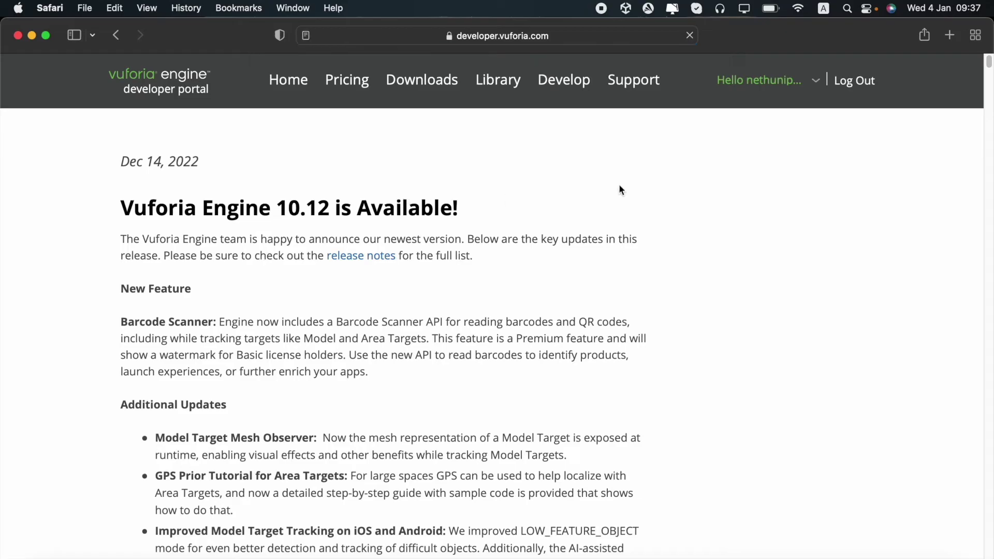
pyautogui.click(427, 82)
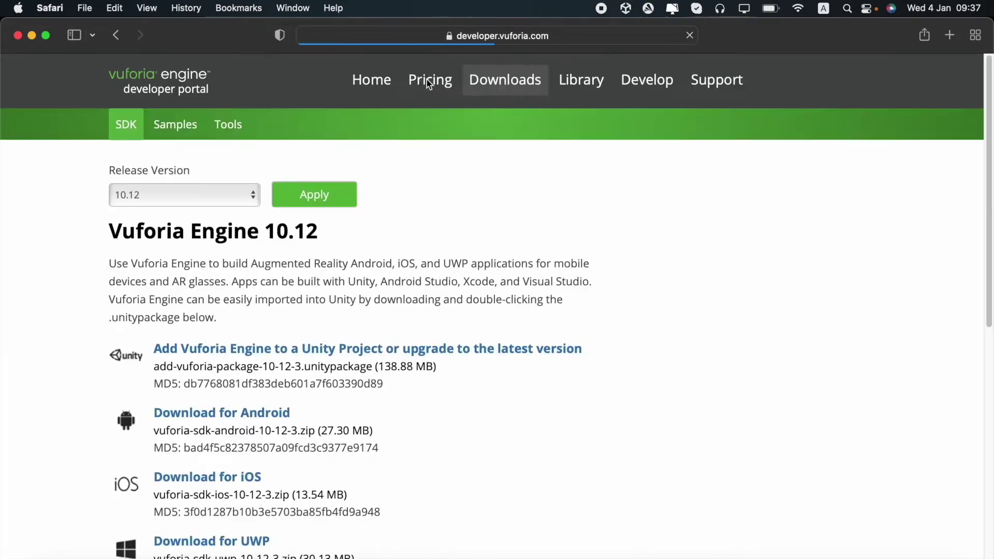
# Download the Vuforia Engine 10.12 package for Unity, agreeing to the software license.
pyautogui.scroll(-1, 352, 264)
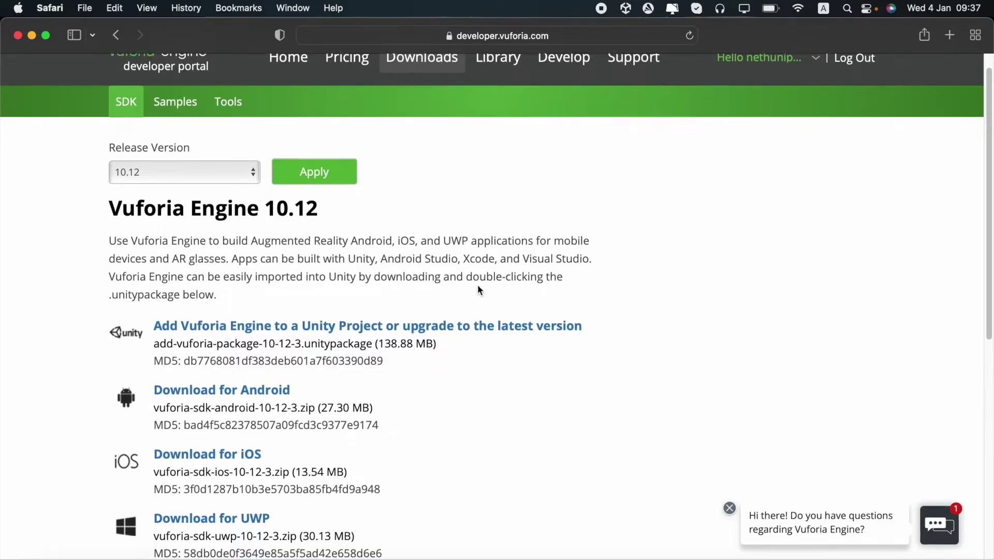
pyautogui.scroll(-3, 450, 287)
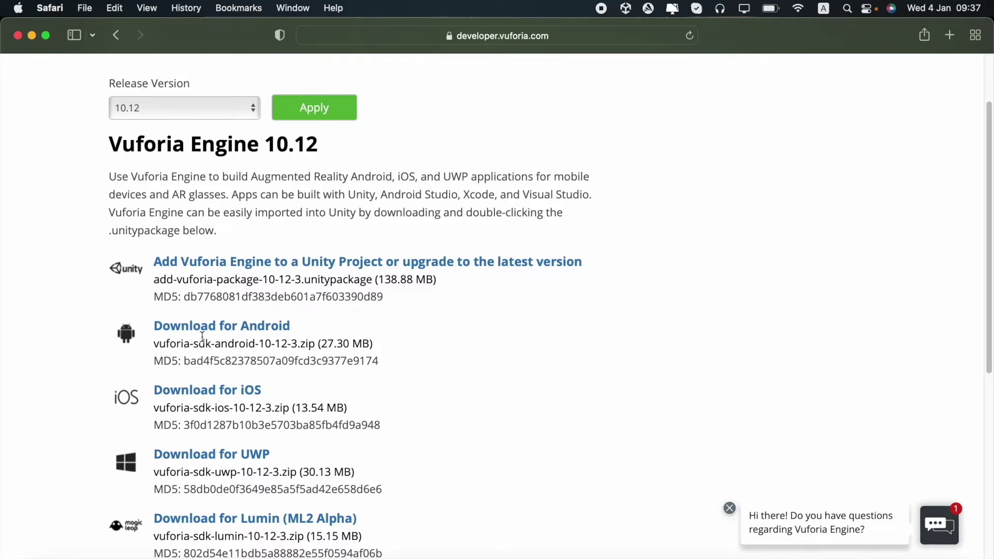
pyautogui.scroll(3, 212, 347)
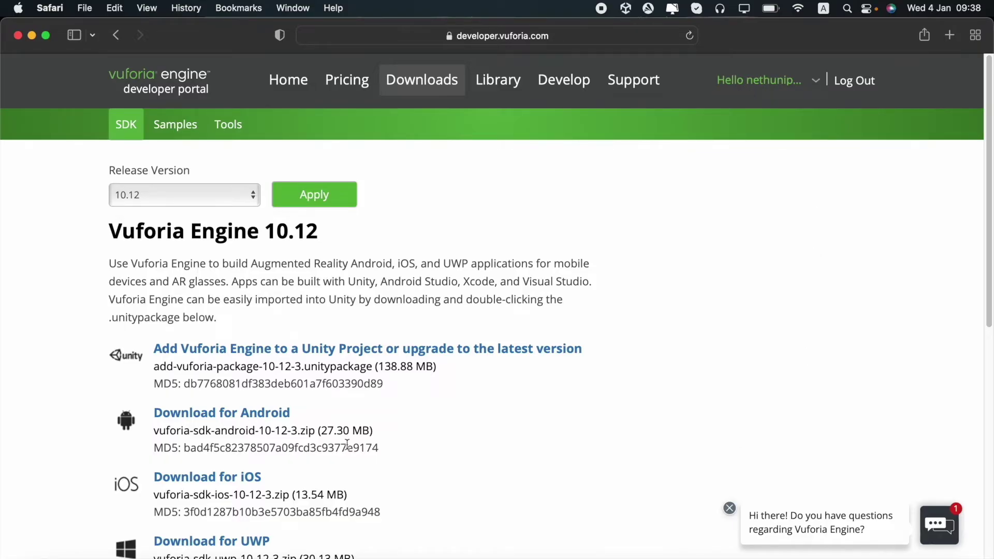
pyautogui.click(288, 357)
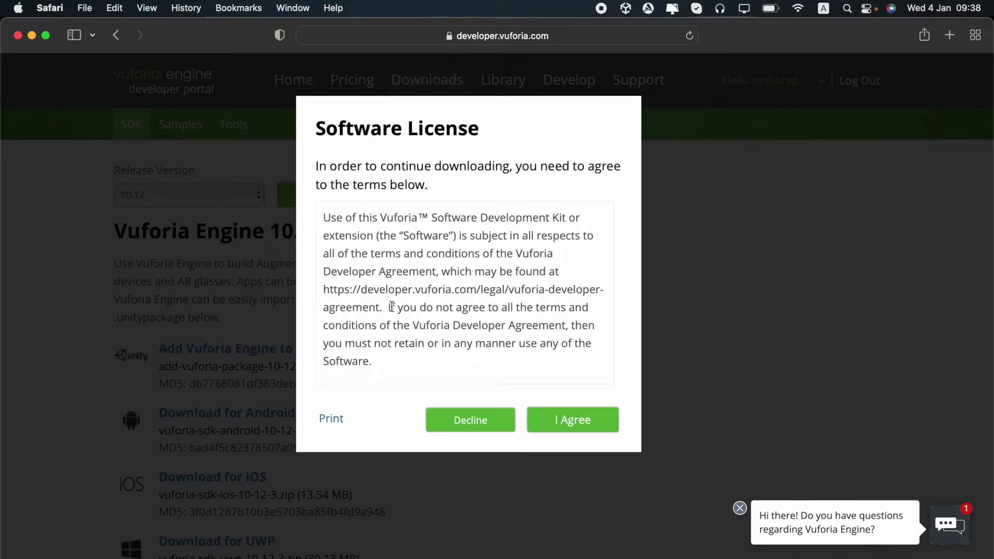
pyautogui.click(562, 422)
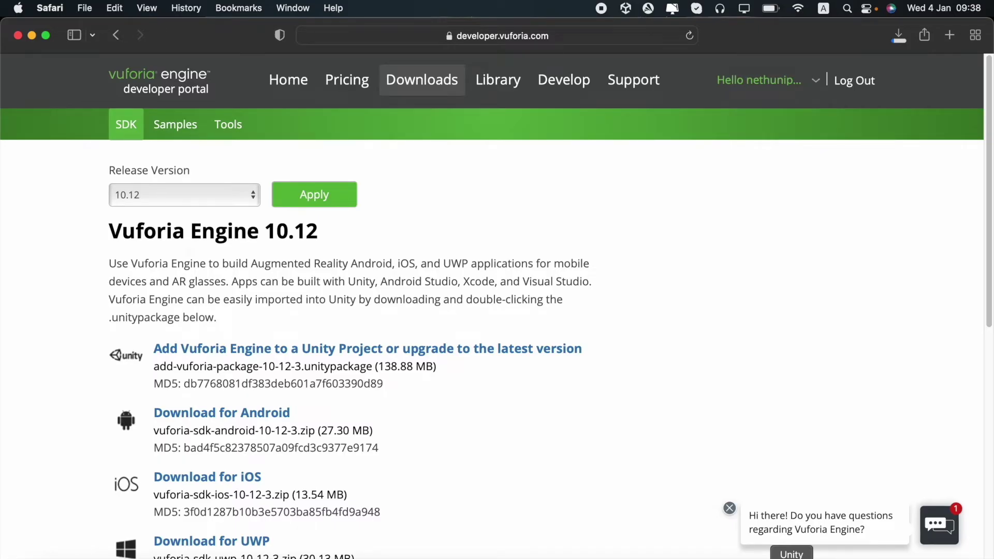
# Switch to the Unity editor showing the vuforia2 project's SampleScene.
pyautogui.click(791, 557)
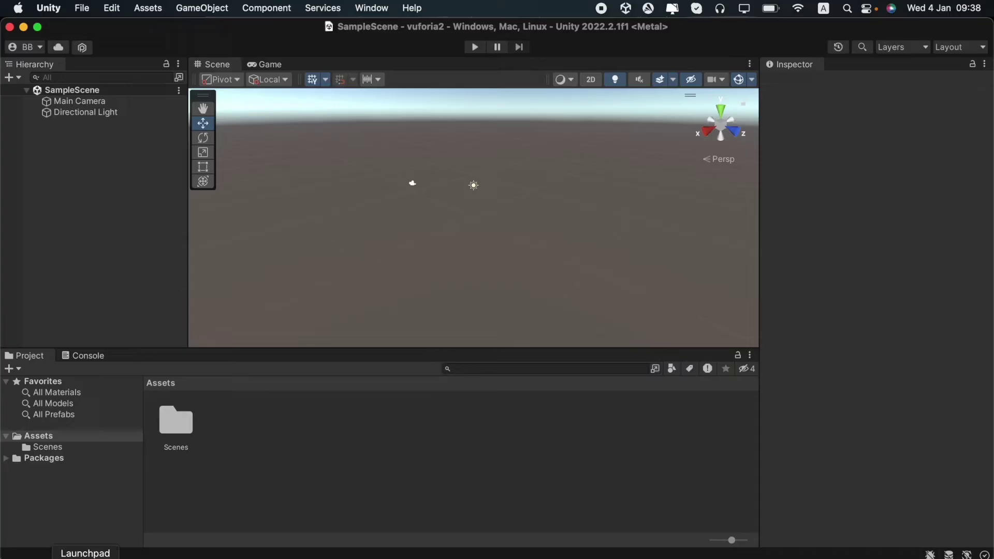
# Import the add-vuforia .unitypackage from the Desktop into the project's Assets panel.
pyautogui.click(38, 557)
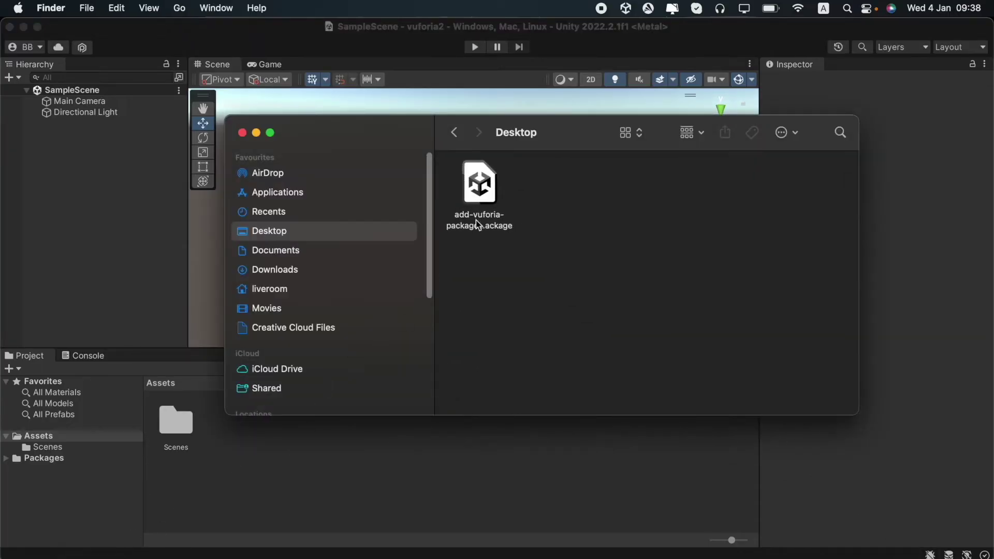
pyautogui.moveTo(479, 225); pyautogui.dragTo(315, 454)
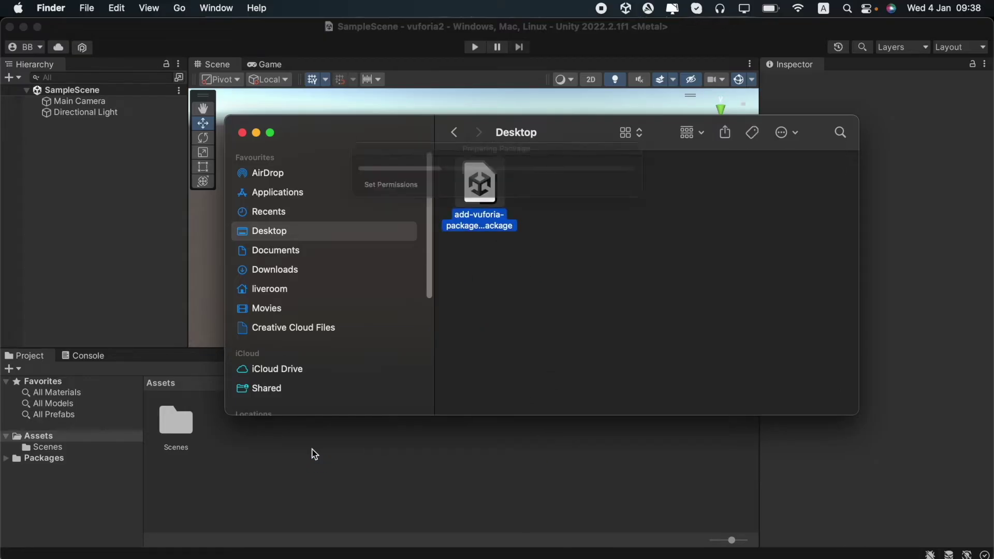
pyautogui.press('Return')
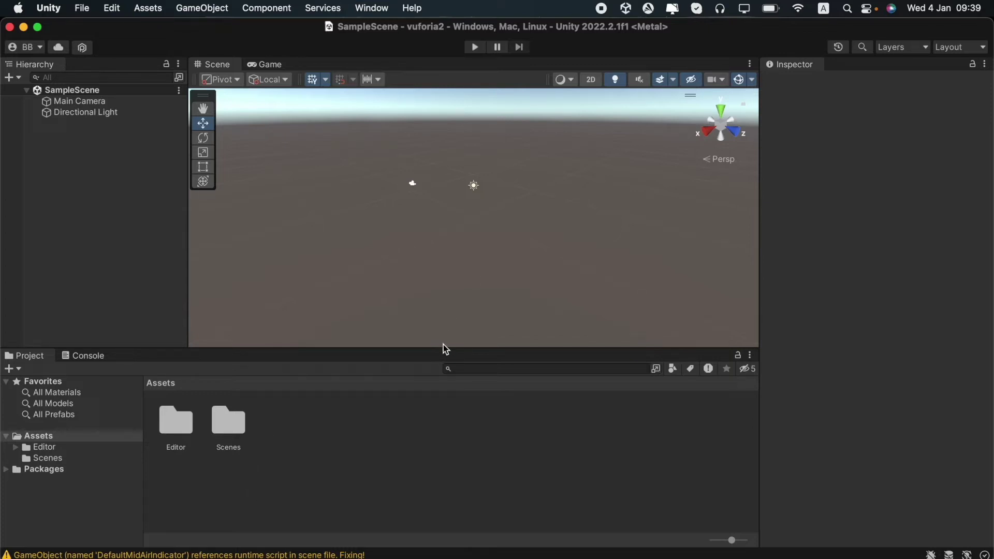
# Delete the Main Camera from the scene hierarchy.
pyautogui.click(17, 80)
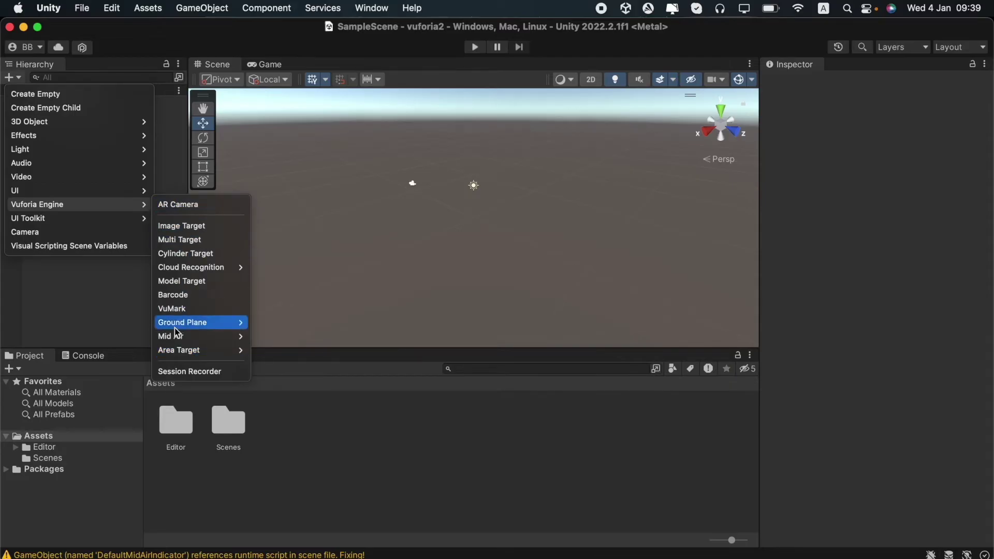
pyautogui.moveTo(36, 204)
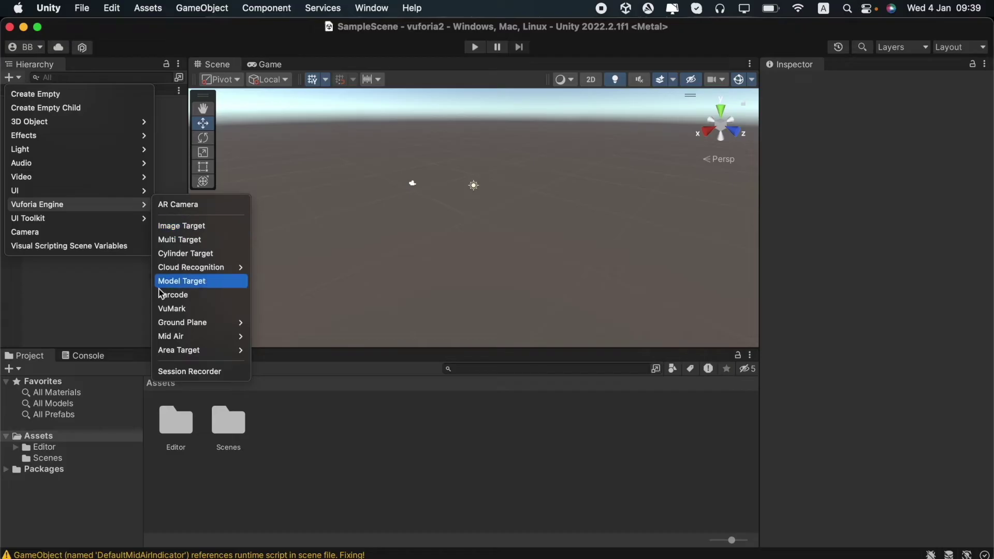
pyautogui.click(105, 306)
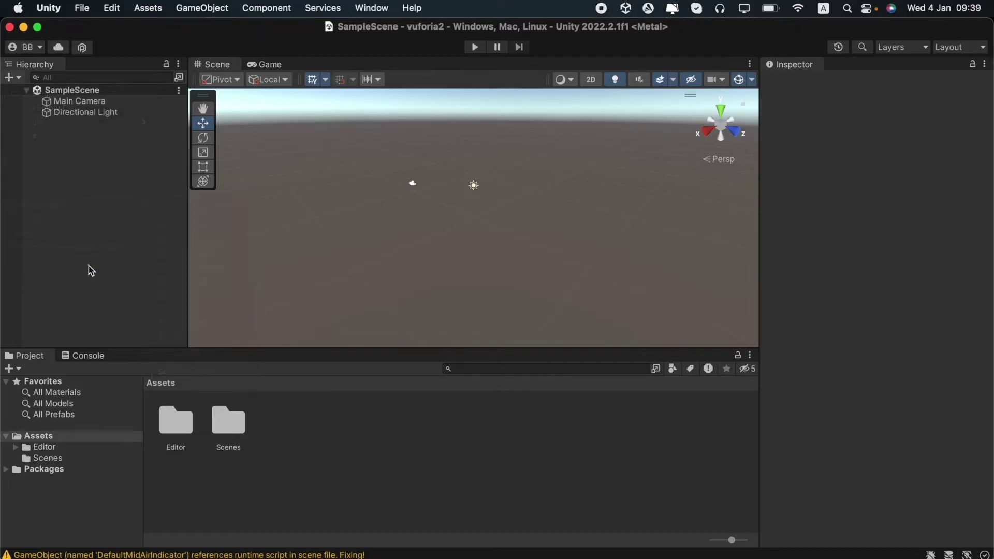
pyautogui.rightClick(109, 100)
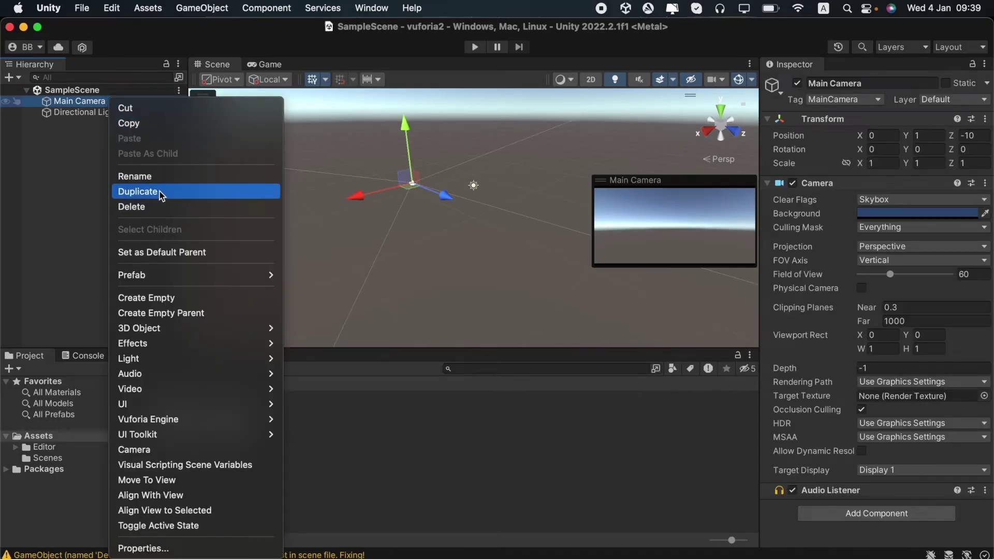
pyautogui.click(158, 205)
# Add a Vuforia AR Camera and place it above Directional Light in the hierarchy.
pyautogui.click(10, 77)
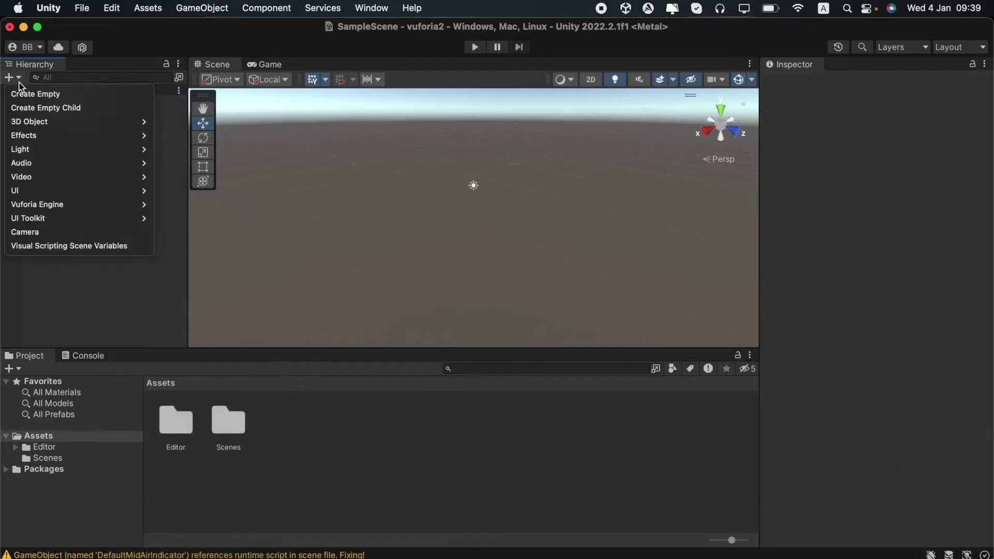
pyautogui.moveTo(77, 204)
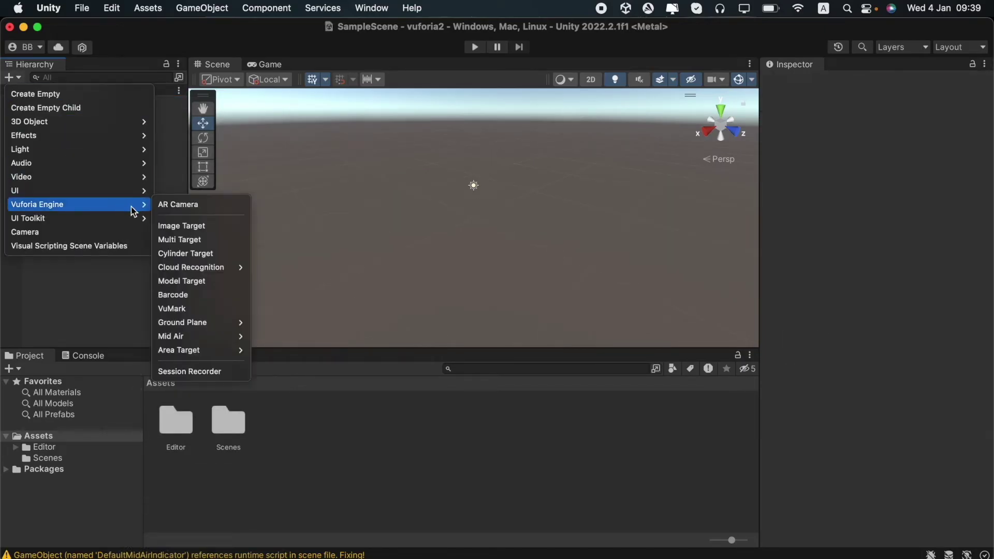
pyautogui.click(165, 204)
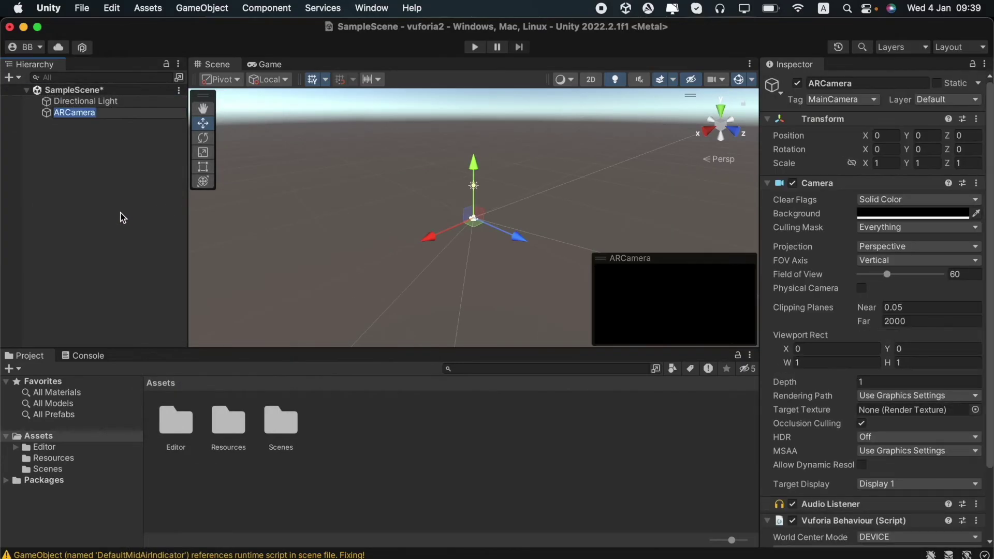
pyautogui.click(55, 226)
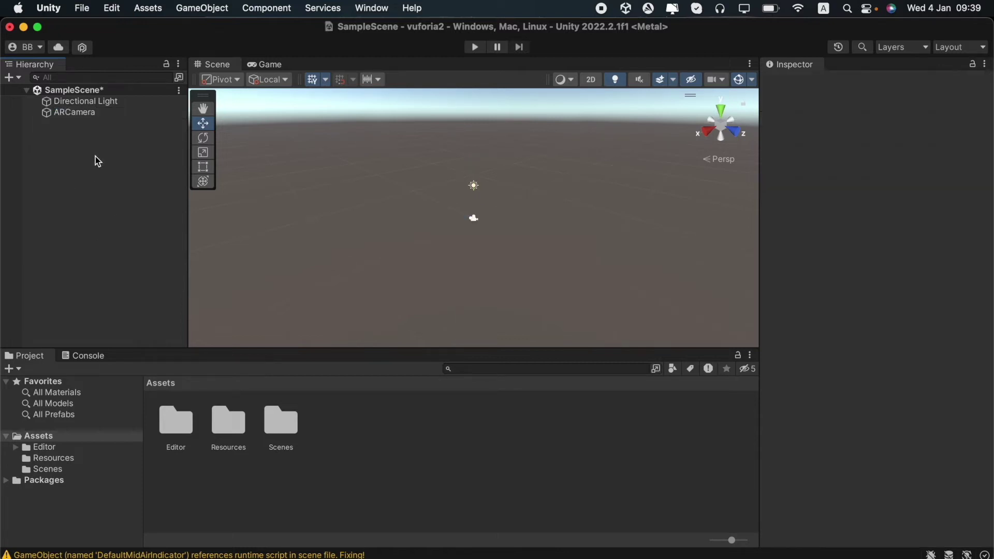
pyautogui.moveTo(90, 120); pyautogui.dragTo(93, 96)
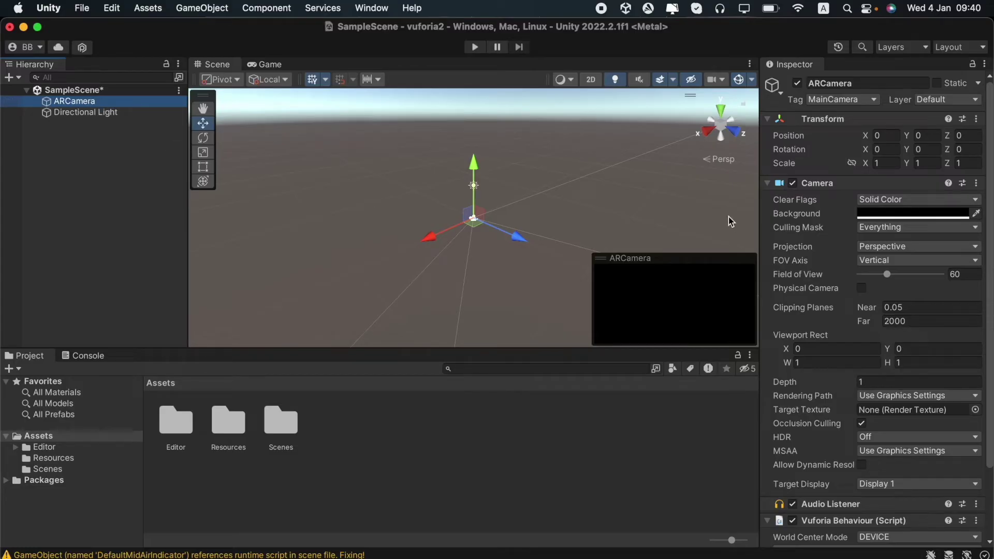
# Open the Vuforia Engine configuration from ARCamera's Vuforia Behaviour component in the Inspector.
pyautogui.scroll(-2, 840, 224)
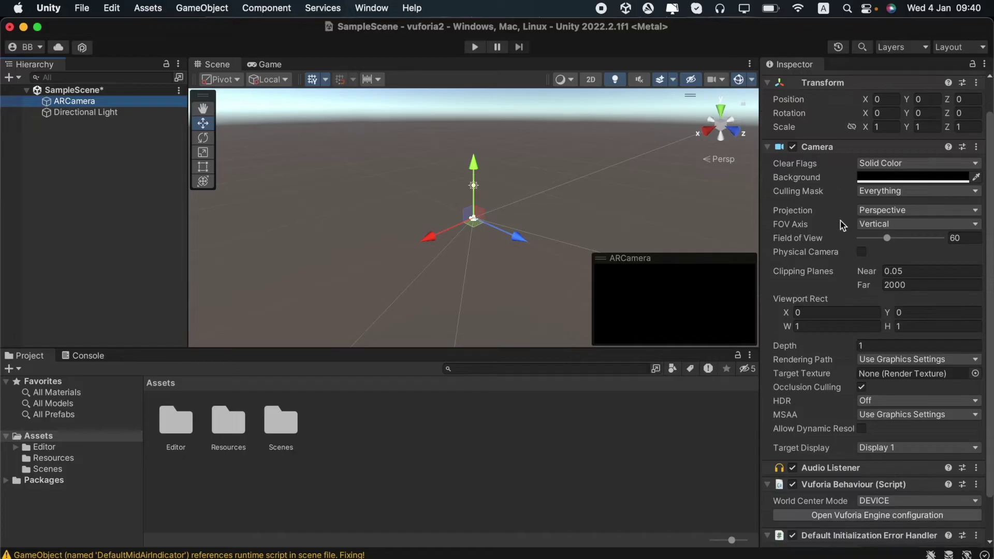
pyautogui.scroll(-3, 840, 225)
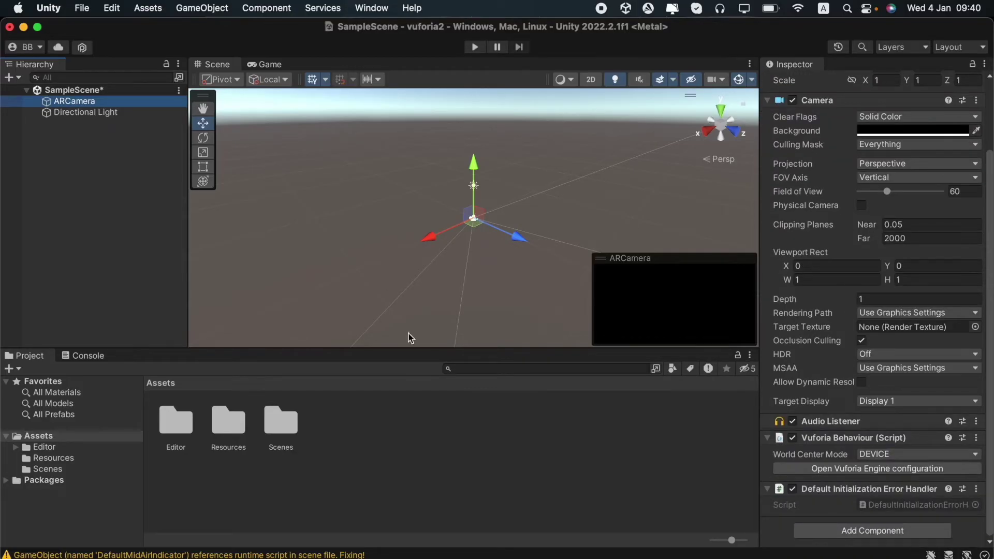
pyautogui.click(825, 473)
pyautogui.click(864, 471)
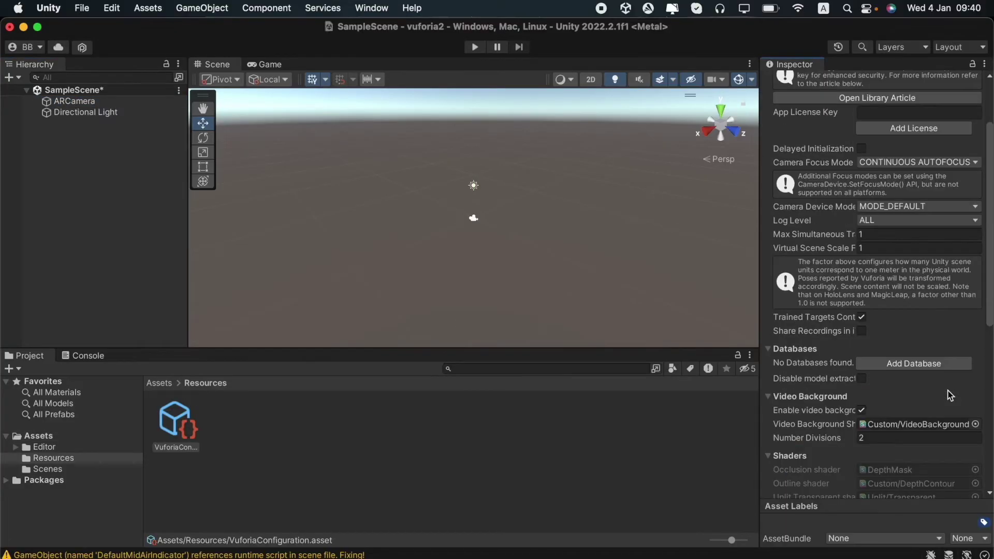
pyautogui.moveTo(990, 200); pyautogui.dragTo(990, 147)
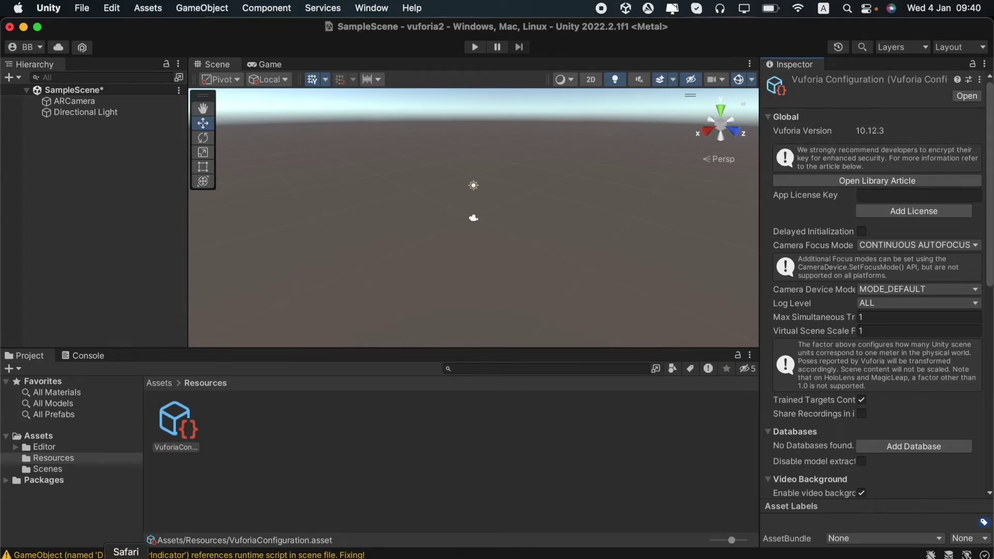
# Create a free Basic license named Test_app_1 in the portal's License Manager.
pyautogui.click(126, 558)
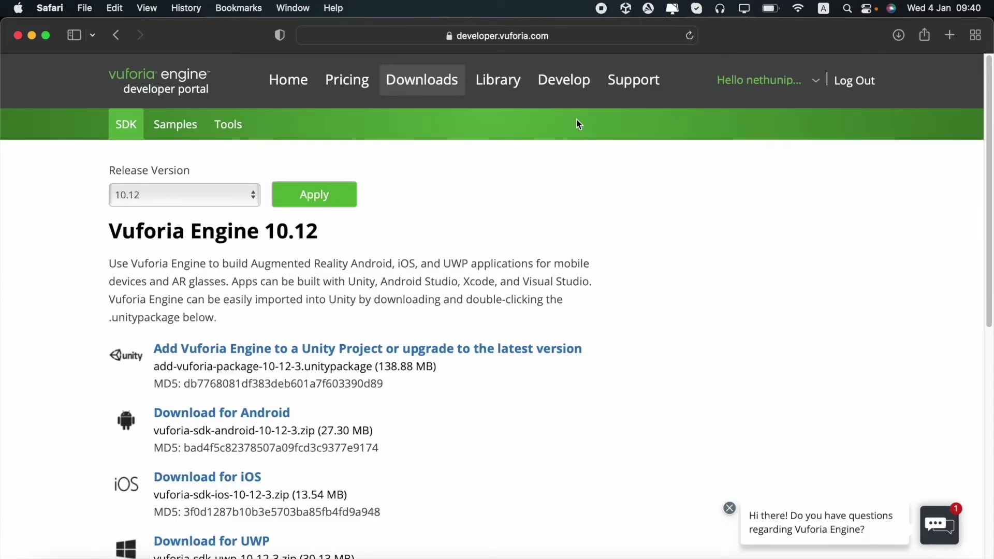
pyautogui.click(566, 85)
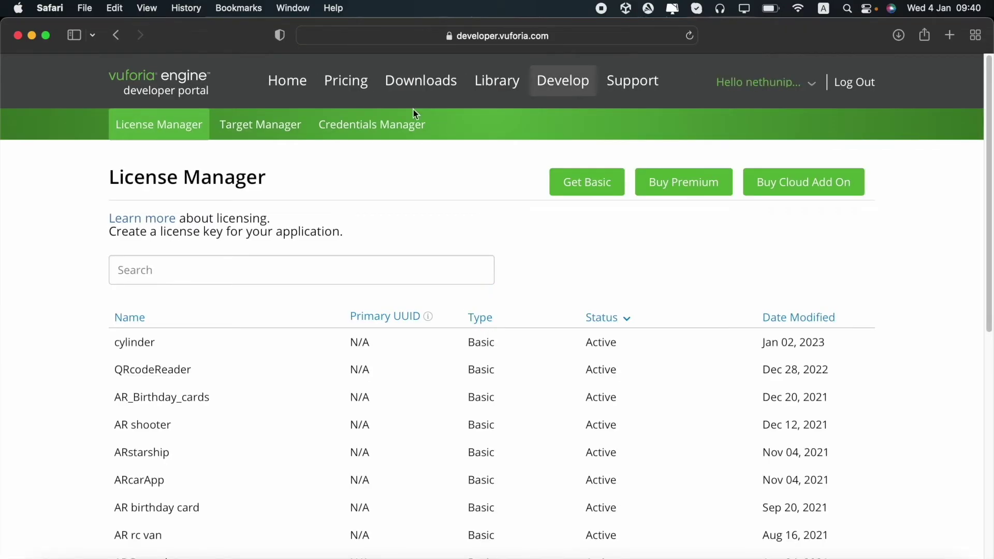
pyautogui.click(584, 191)
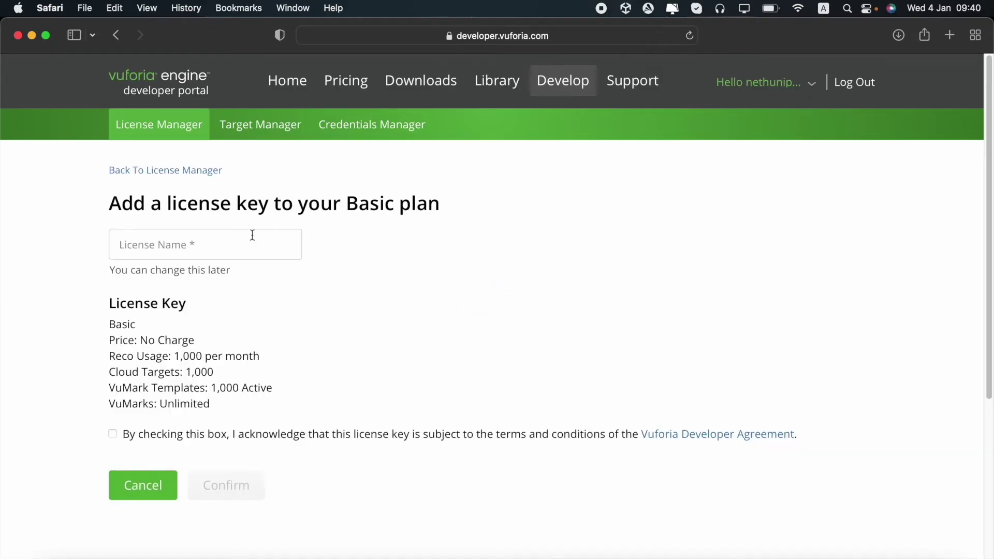
pyautogui.click(212, 246)
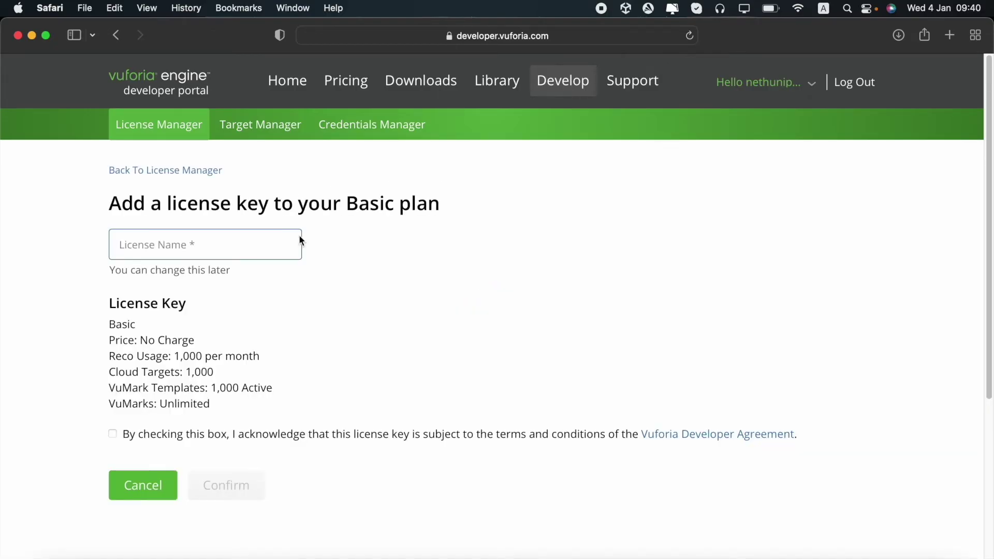
pyautogui.write('Test')
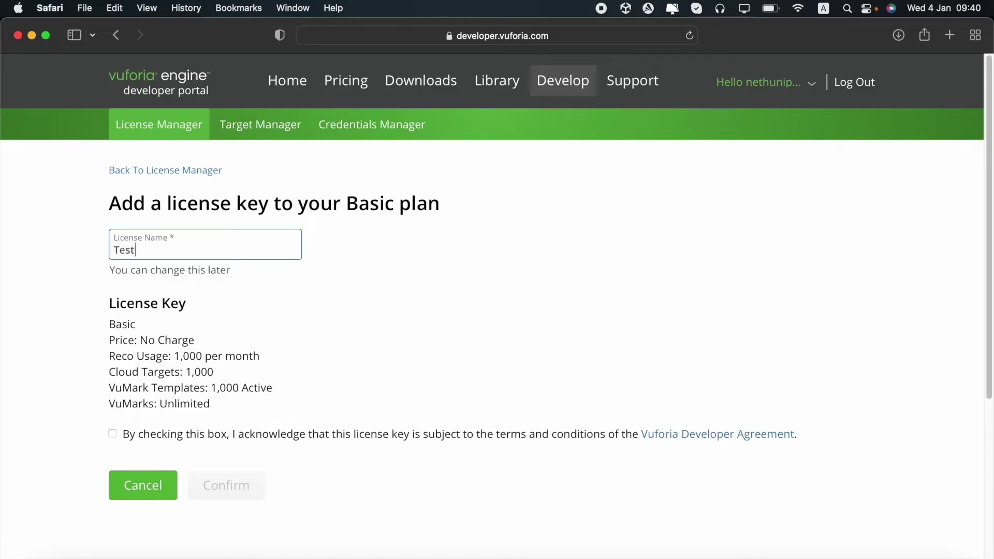
pyautogui.write('_a')
pyautogui.write('pp_')
pyautogui.write('1')
pyautogui.click(113, 435)
pyautogui.click(235, 488)
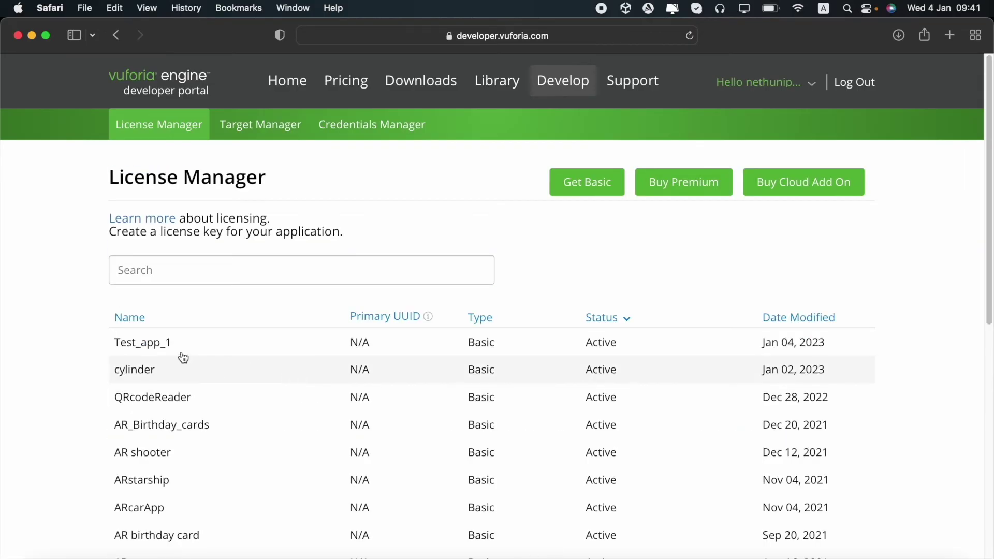
# Open the Test_app_1 license details and copy its license key.
pyautogui.click(146, 351)
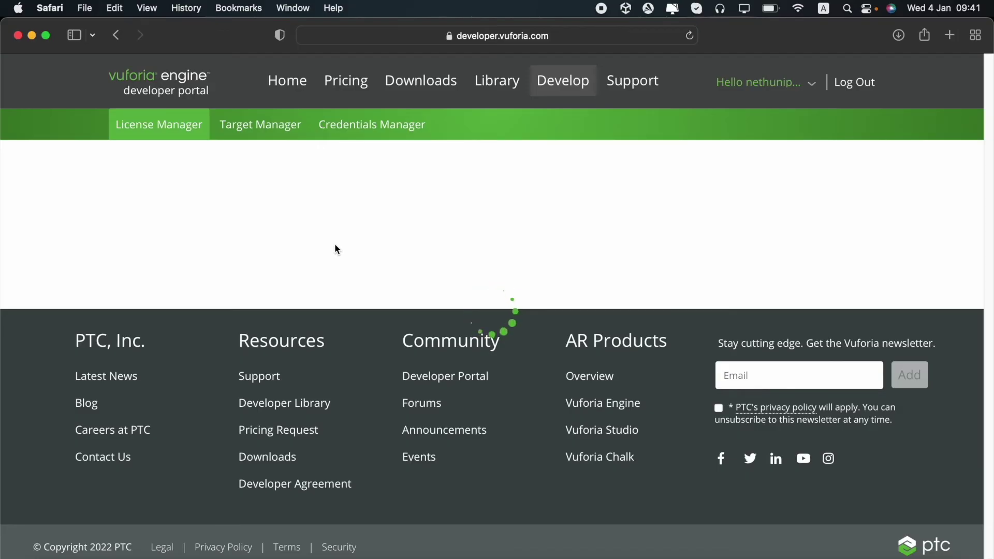
pyautogui.scroll(-2, 348, 259)
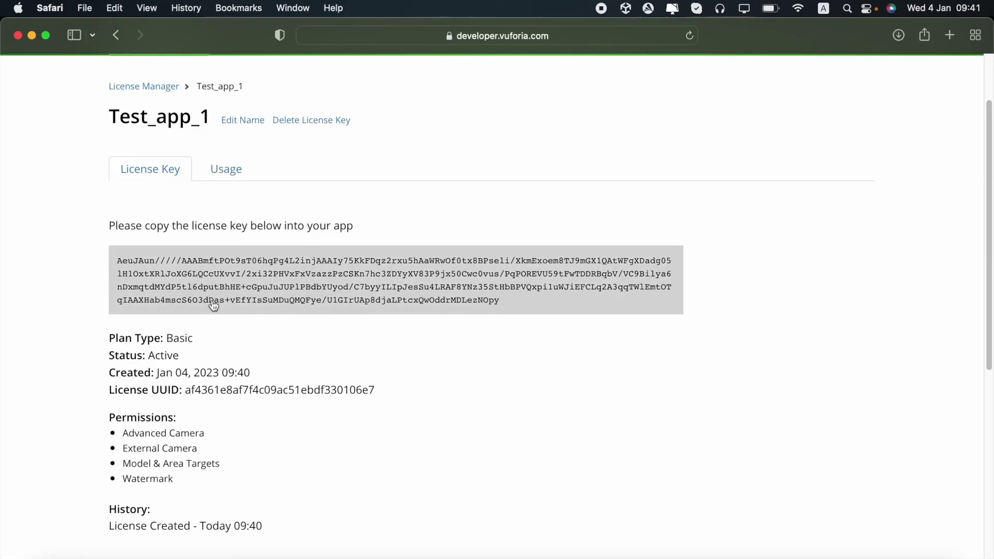
pyautogui.click(373, 280)
# Paste the Test_app_1 license key into Unity's App License Key field.
pyautogui.click(850, 557)
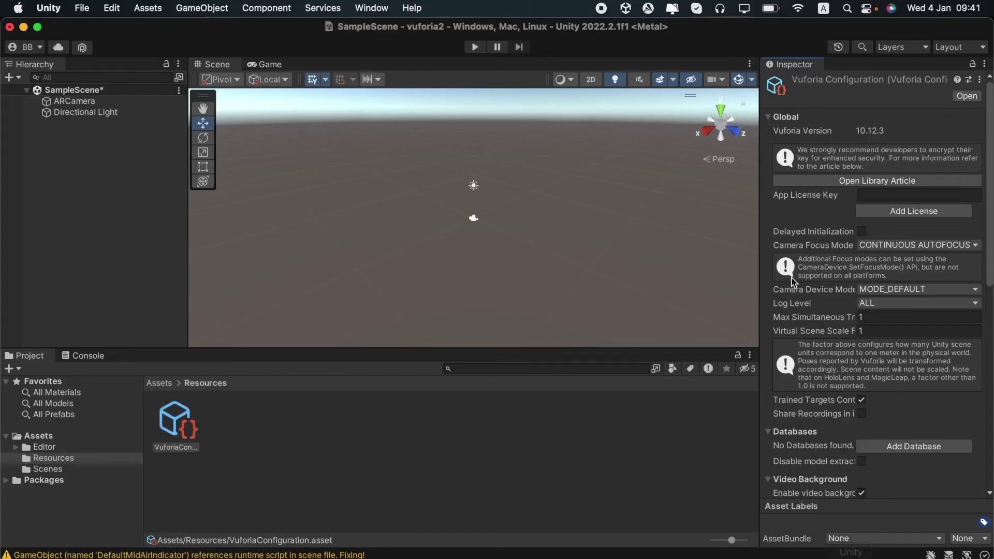
pyautogui.rightClick(889, 198)
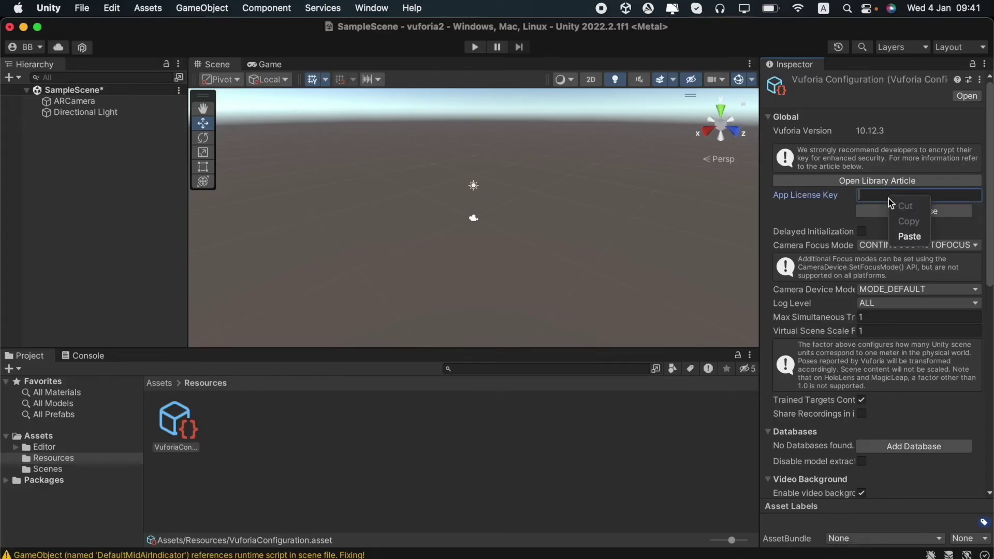
pyautogui.click(910, 236)
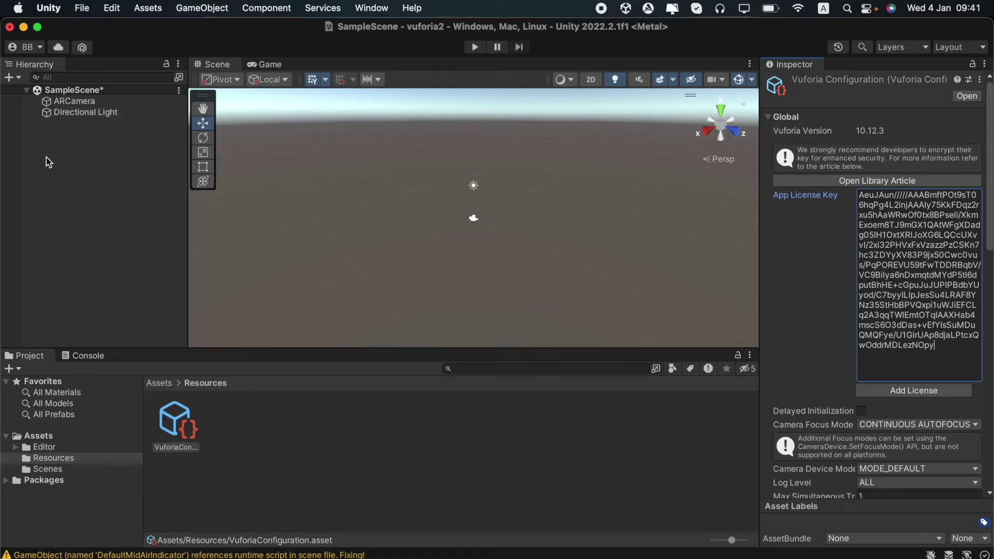
pyautogui.click(82, 8)
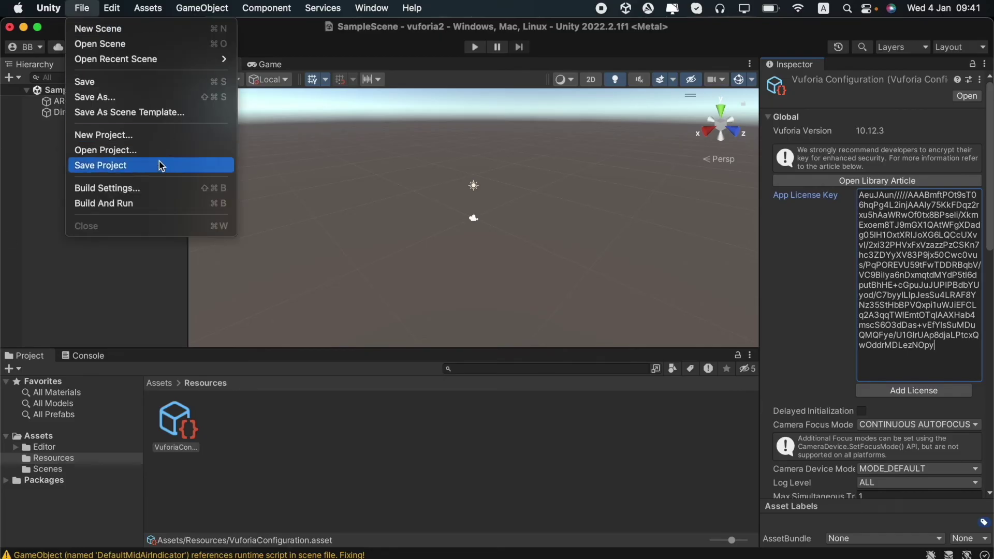
# Select Android as the target platform in Build Settings.
pyautogui.click(148, 197)
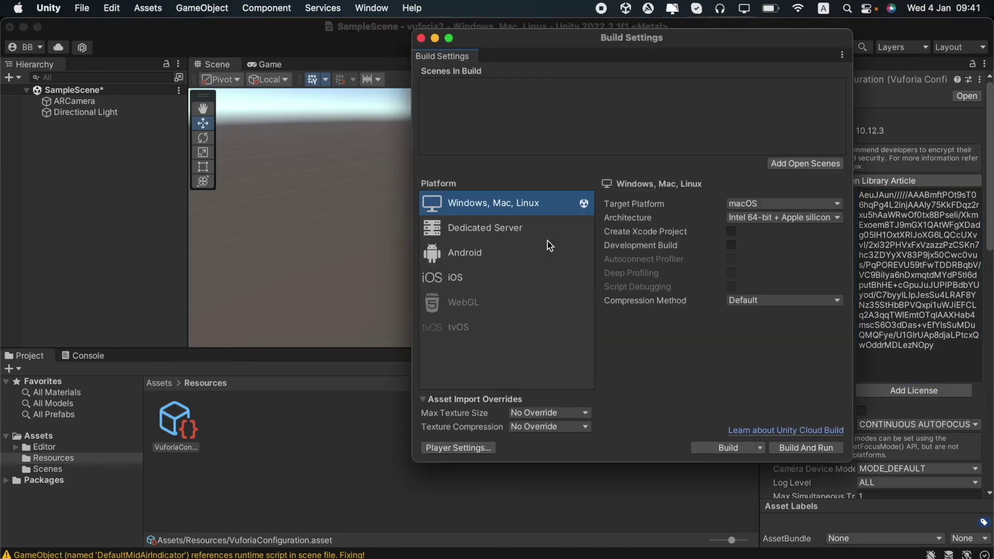
pyautogui.click(468, 259)
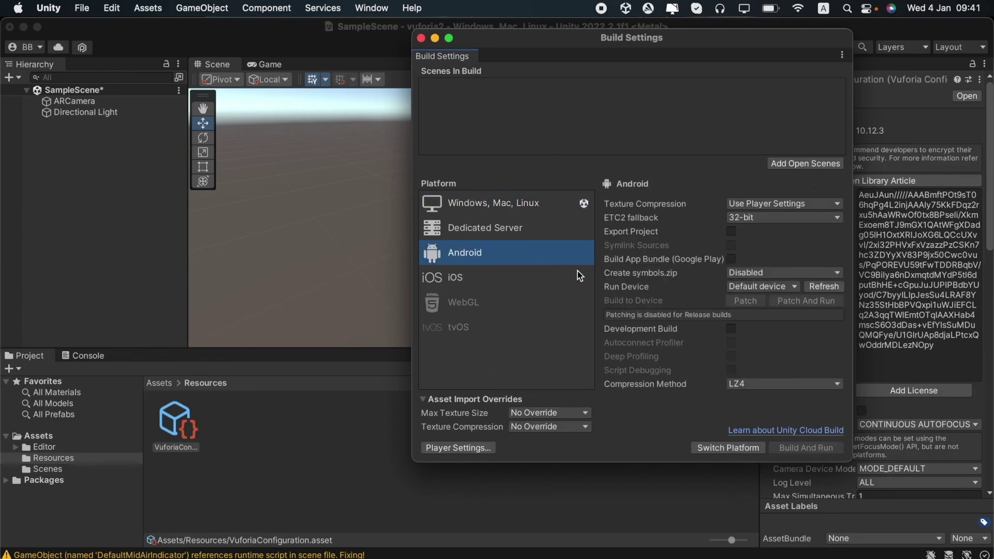